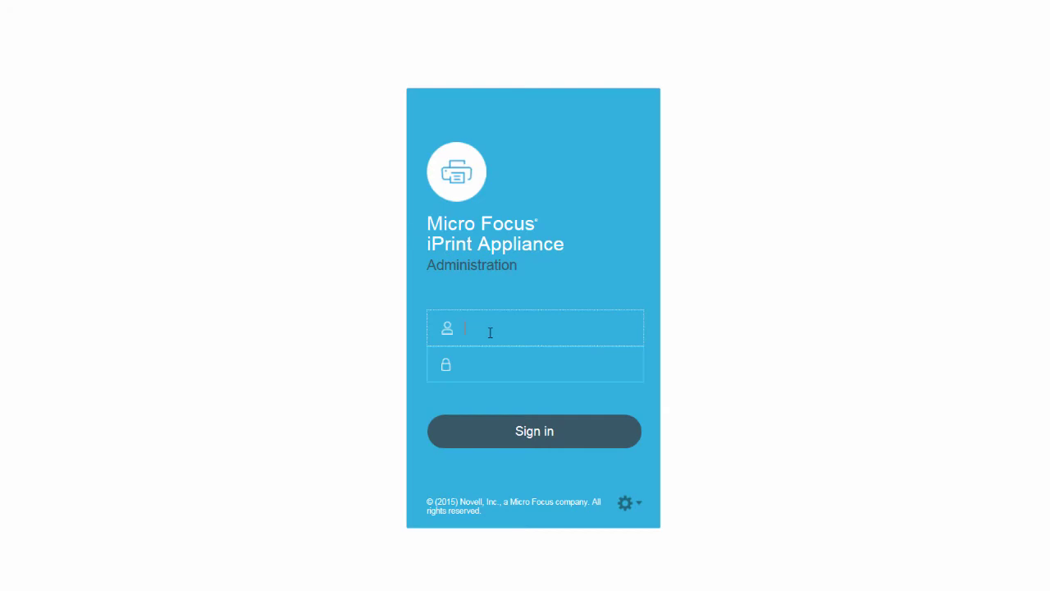
Sign in with the administrator username and password, then open the Digital Certificates page
text(vaadmin)
key(Tab)
text(novell)
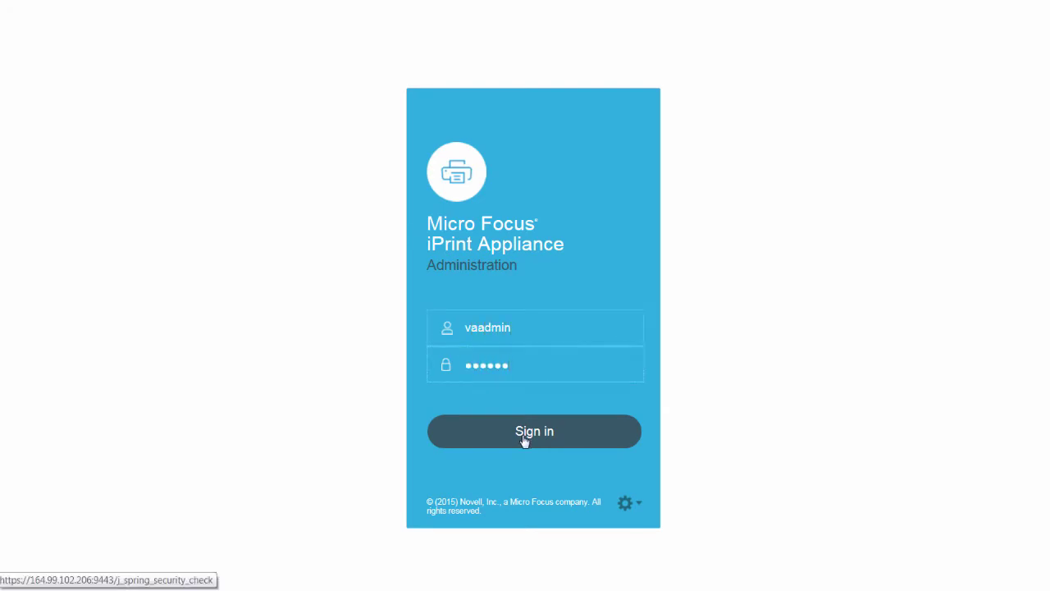
click(525, 440)
click(328, 146)
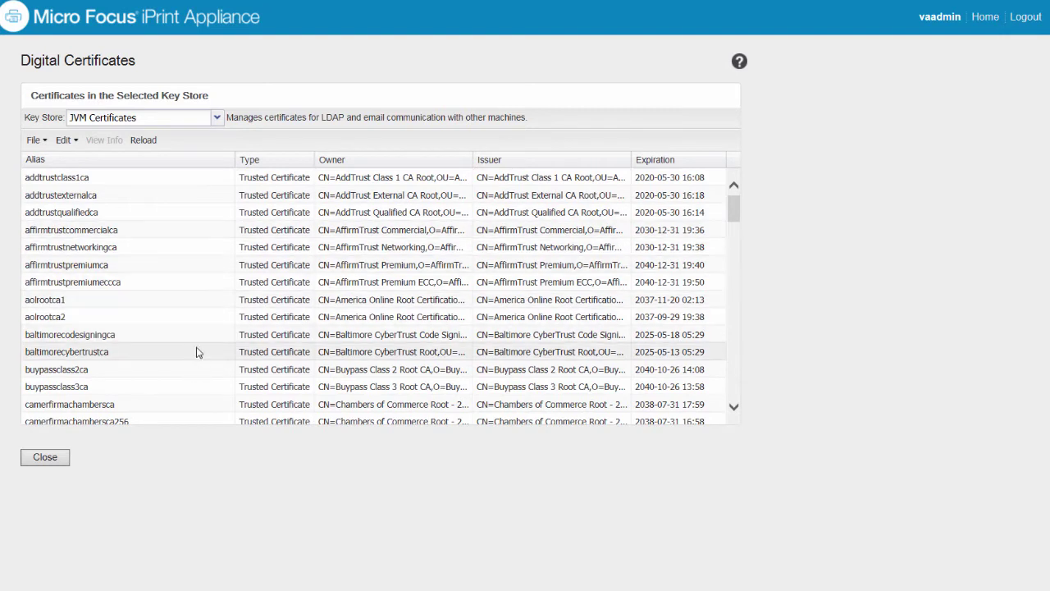
Switch the Key Store selection to Web Application Certificates
click(216, 117)
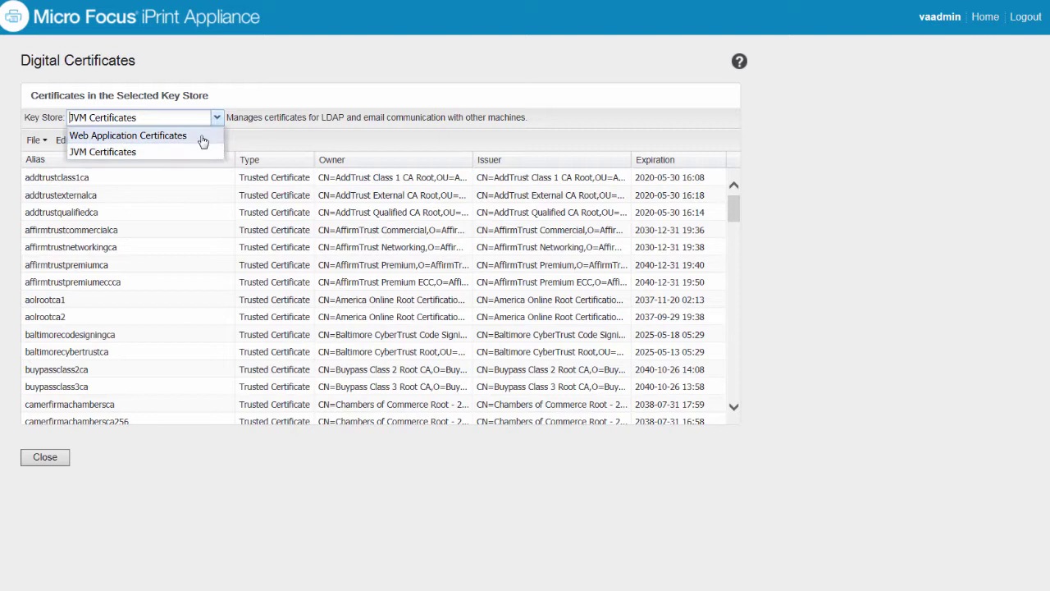
click(202, 137)
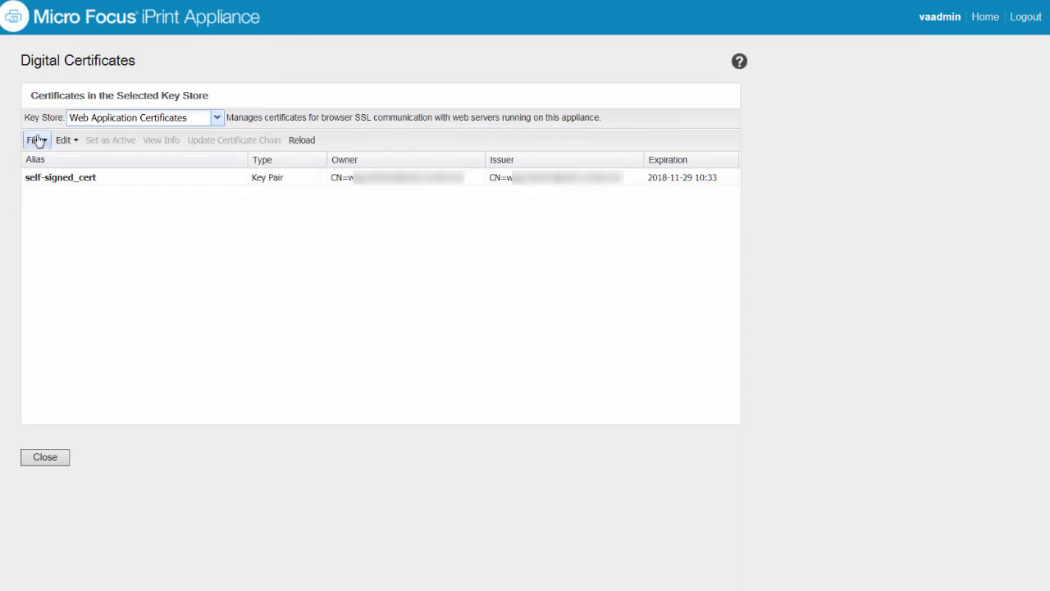
Start a new key pair with alias iprintthirdparty and a 456-day validity
click(37, 140)
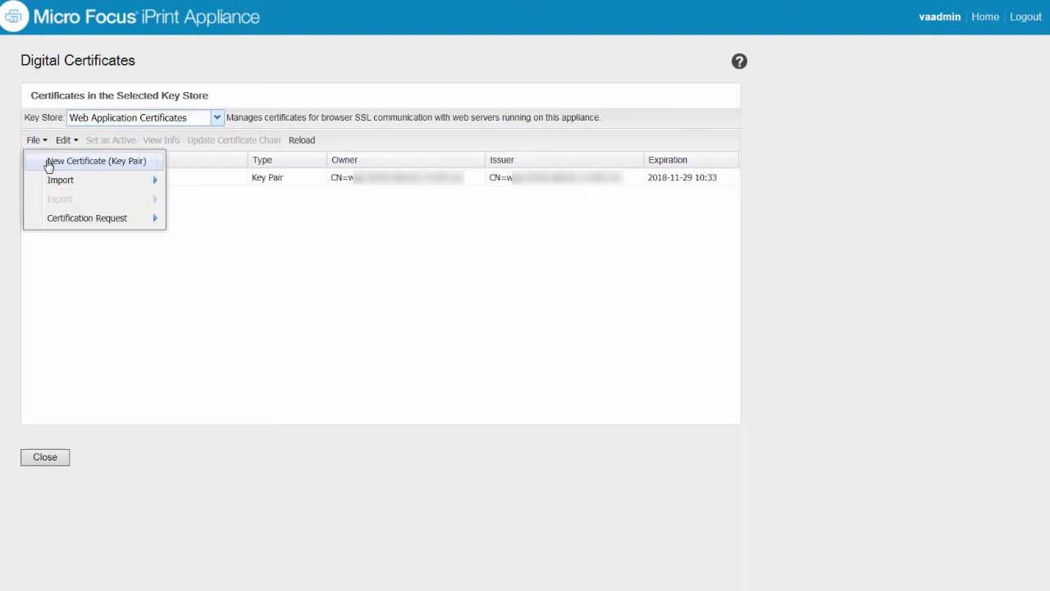
click(49, 162)
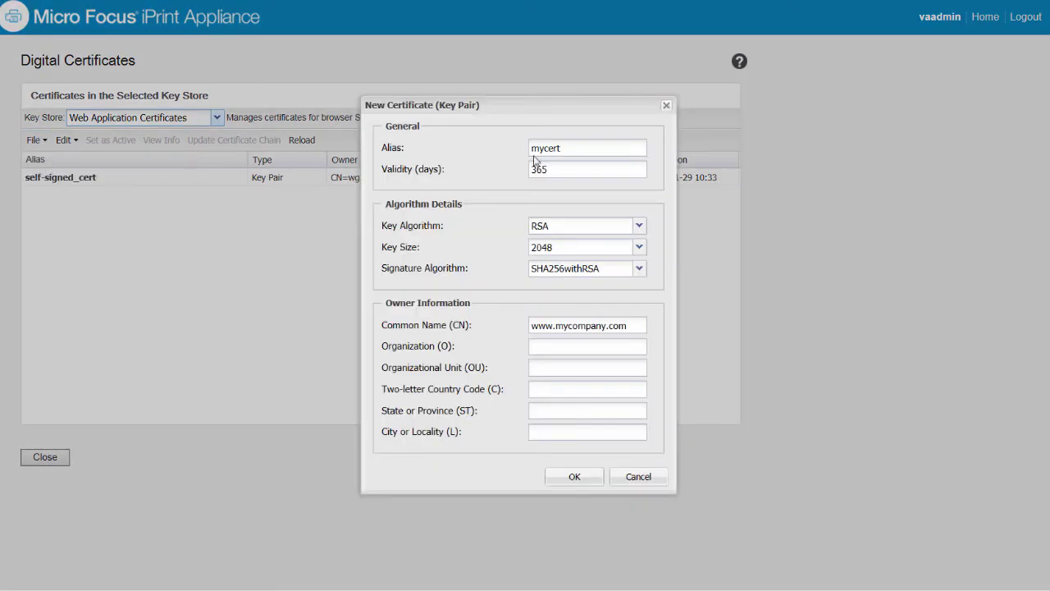
drag(576, 149, 518, 147)
text(iprintthirdparty)
click(549, 169)
drag(549, 170, 528, 173)
text(456)
click(640, 226)
click(637, 243)
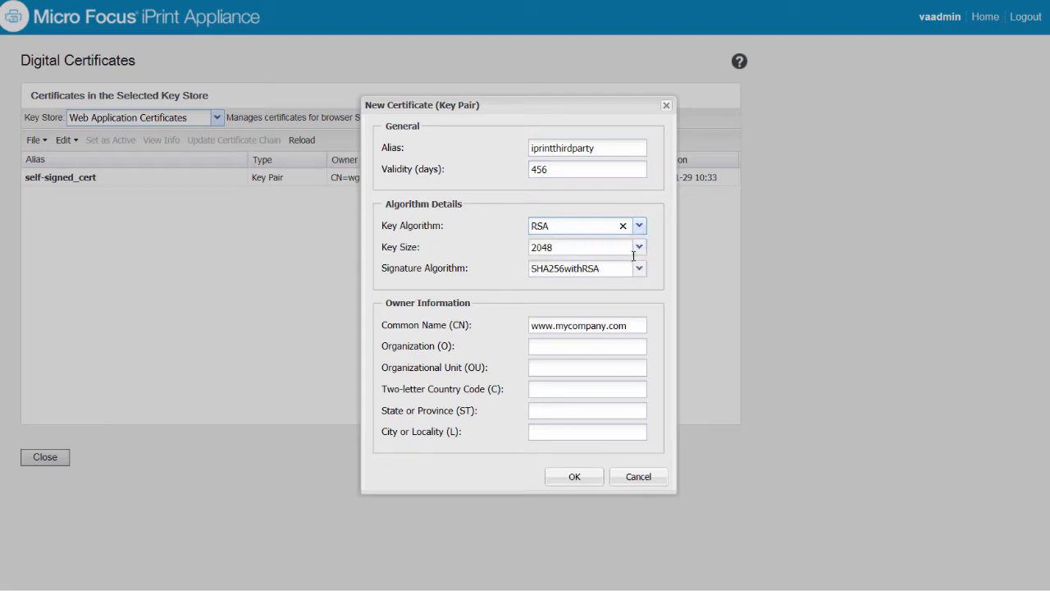
drag(629, 326, 555, 326)
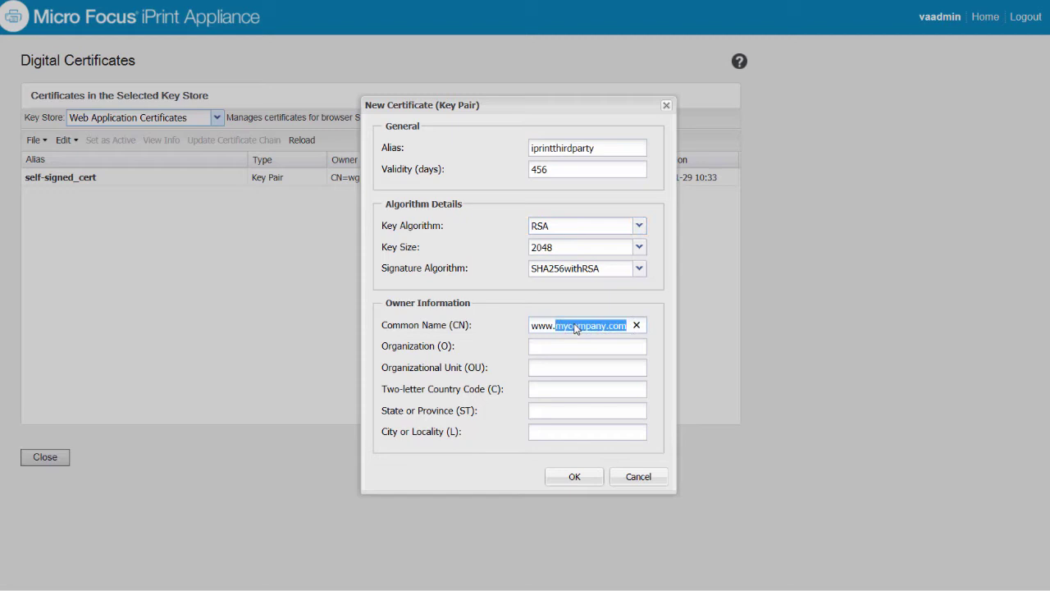
text(dig)
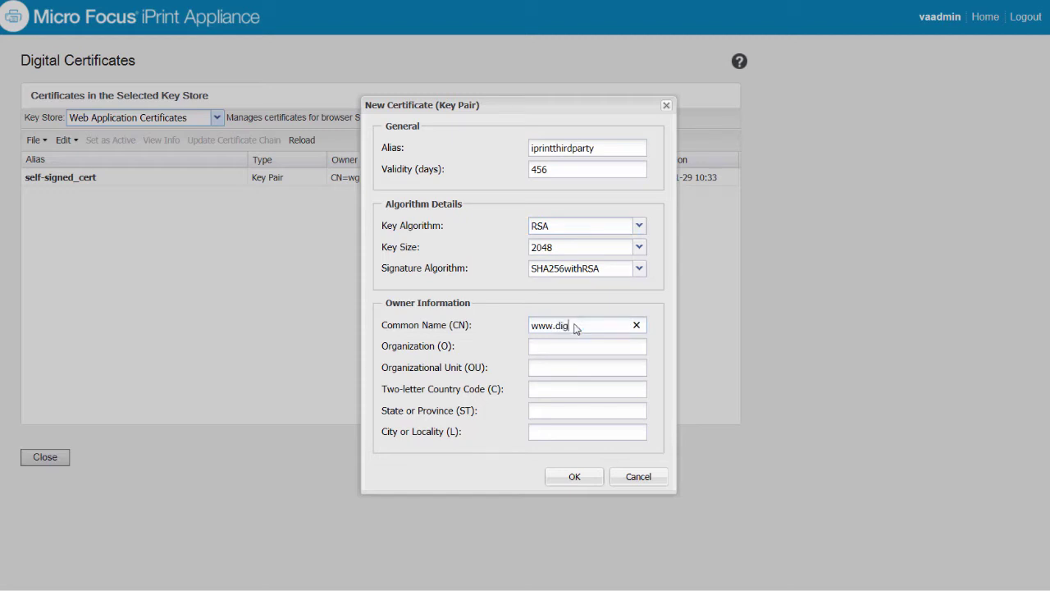
text(italairlines.example)
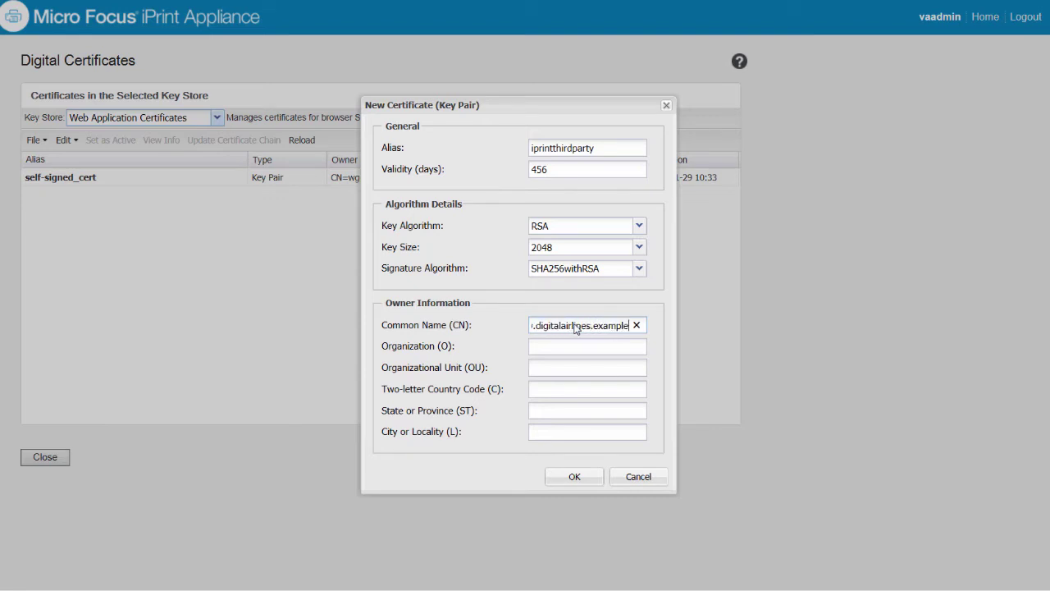
text(.com)
Enter organization Novell, unit IS&T, country US, state Utah, city Provo, and create the key pair
click(580, 347)
text(Novell)
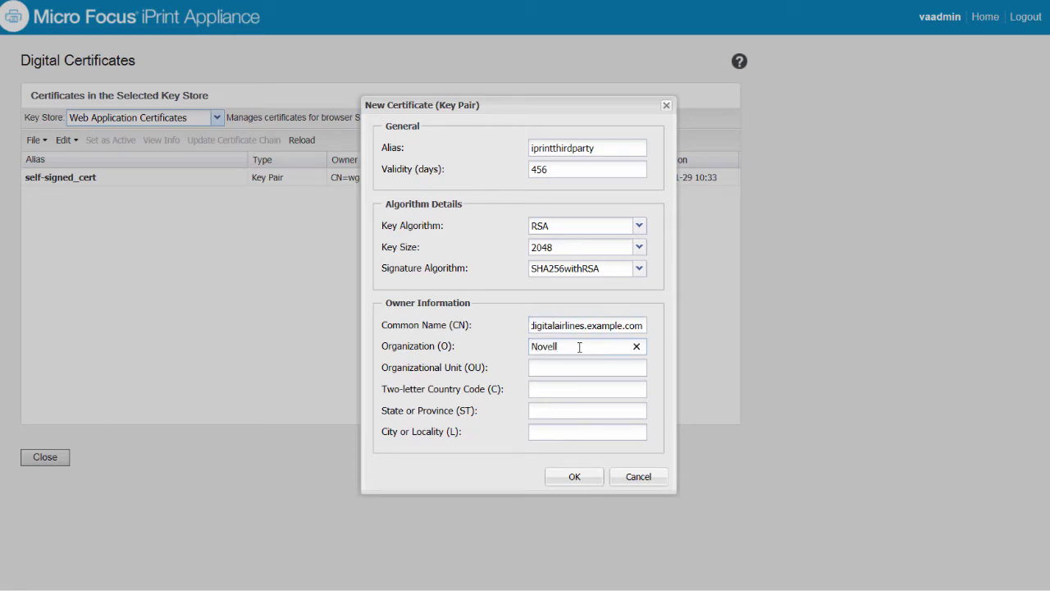
click(570, 369)
text(IS&T)
click(560, 387)
text(US)
click(571, 413)
text(Utah)
click(561, 431)
text(Provo)
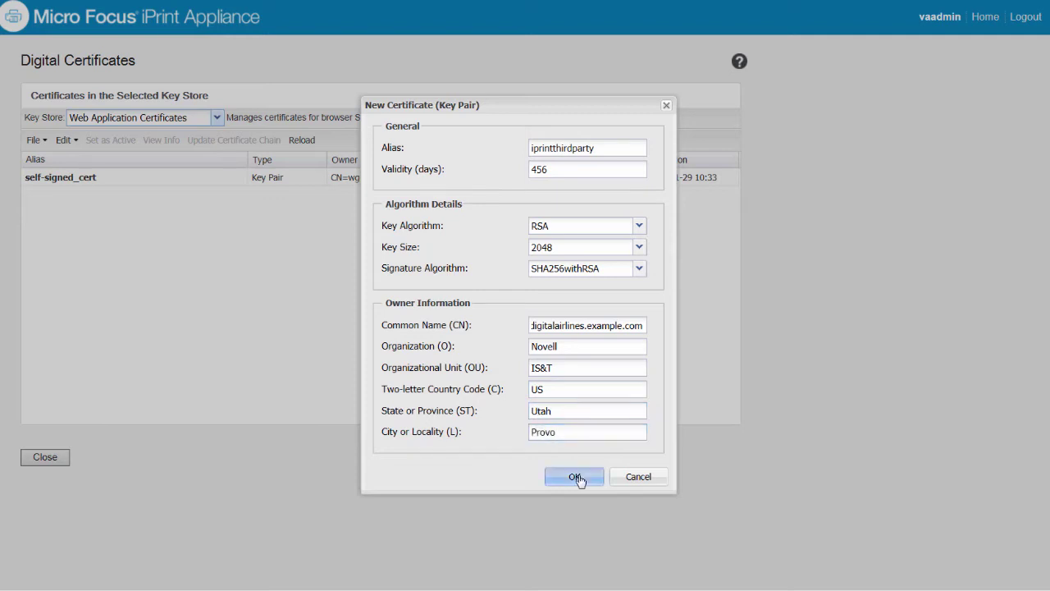
click(574, 477)
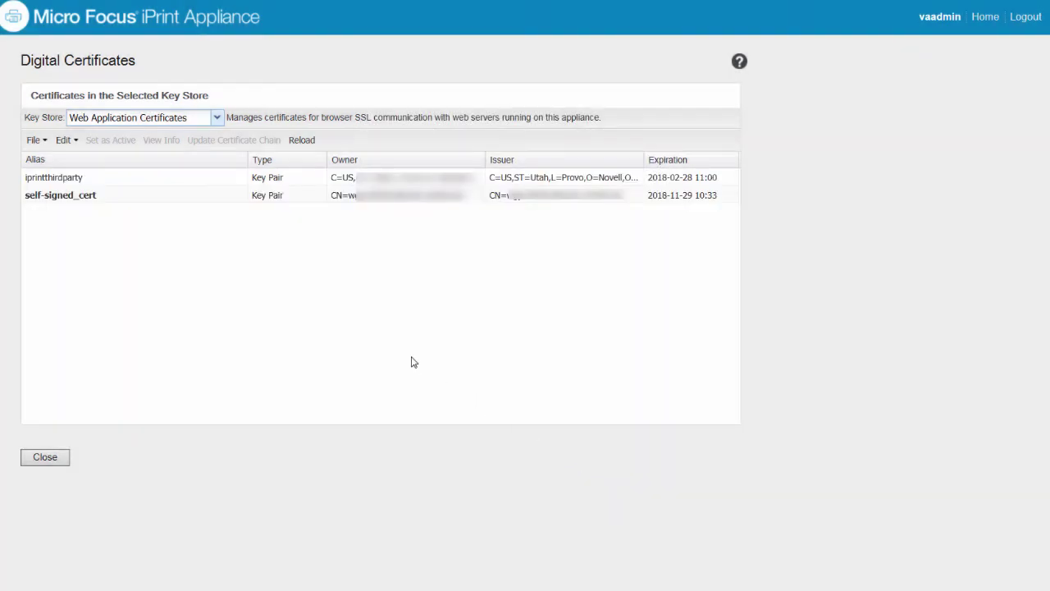
click(165, 183)
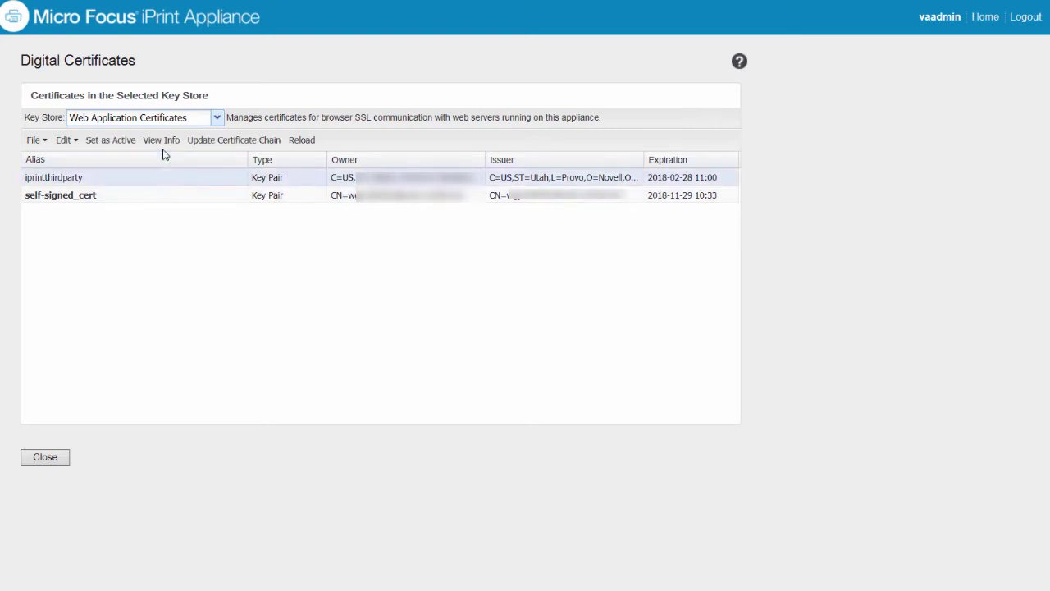
click(162, 143)
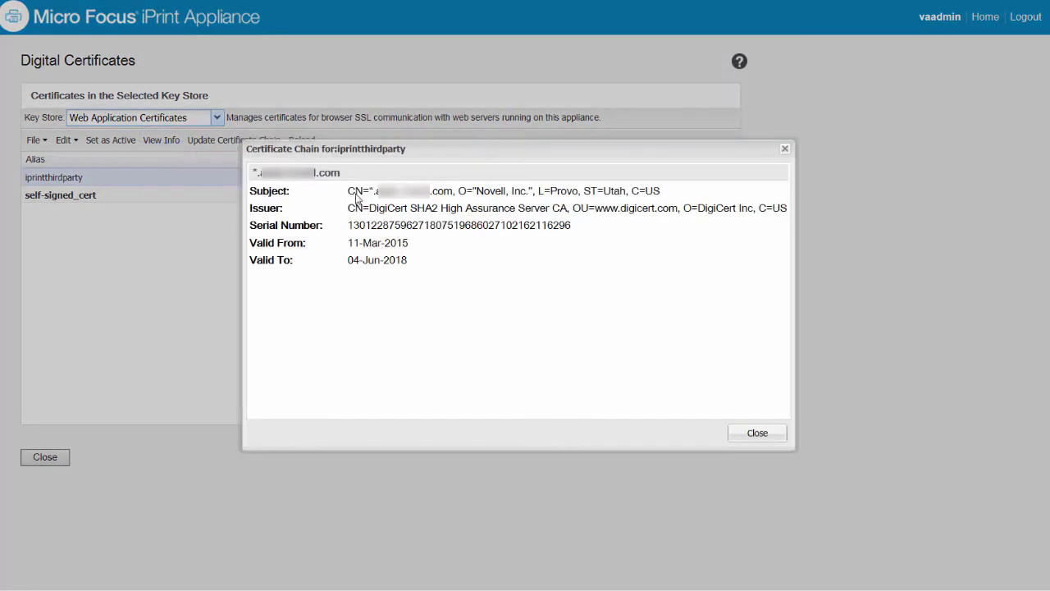
drag(348, 194, 659, 201)
drag(349, 244, 404, 259)
click(753, 433)
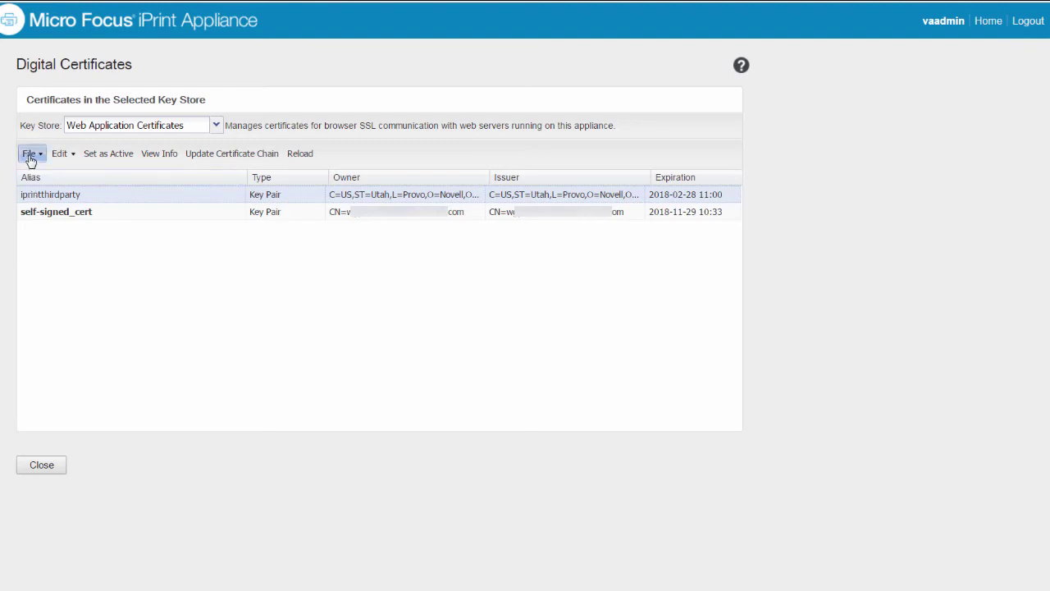
Generate iprintthirdparty's certificate signing request via Certification Request > Generate CSR
click(30, 156)
mouse_move(38, 219)
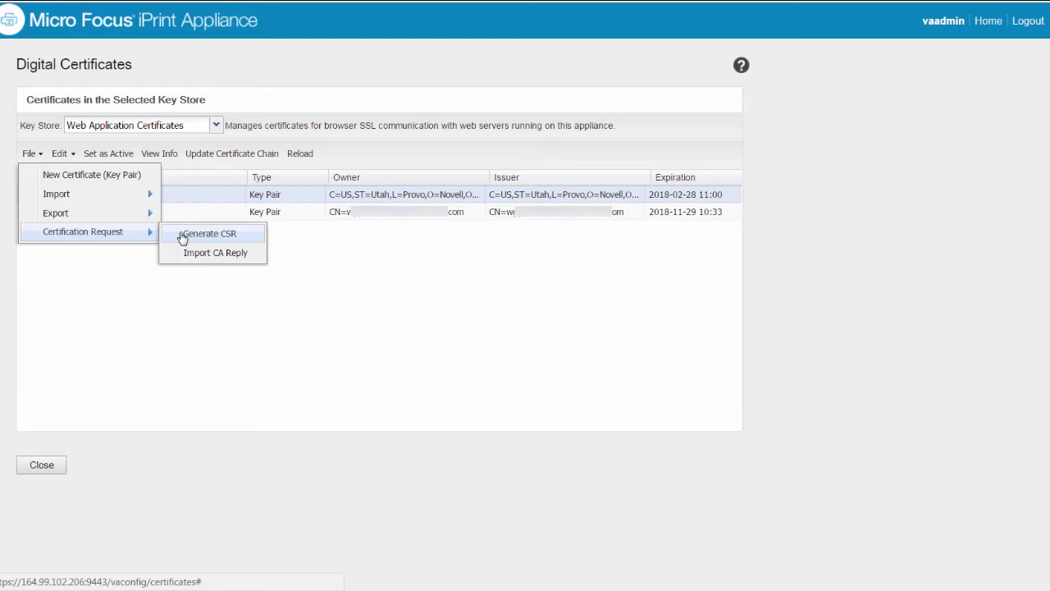
click(183, 235)
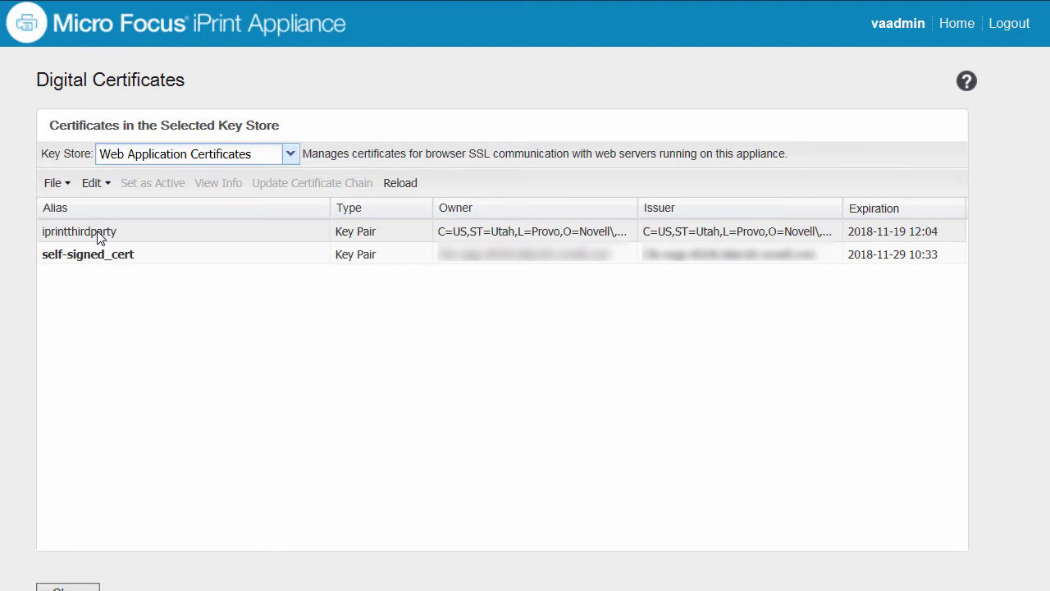
Import DigiCertCA.crt as a trusted certificate, renaming its alias to Chain_Cert
click(70, 184)
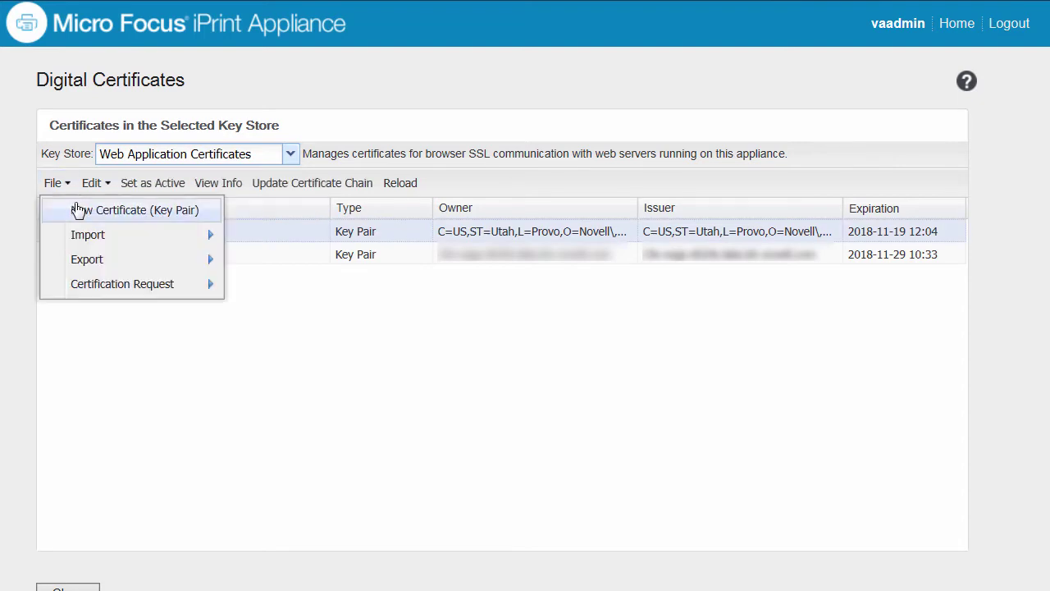
mouse_move(87, 239)
click(256, 239)
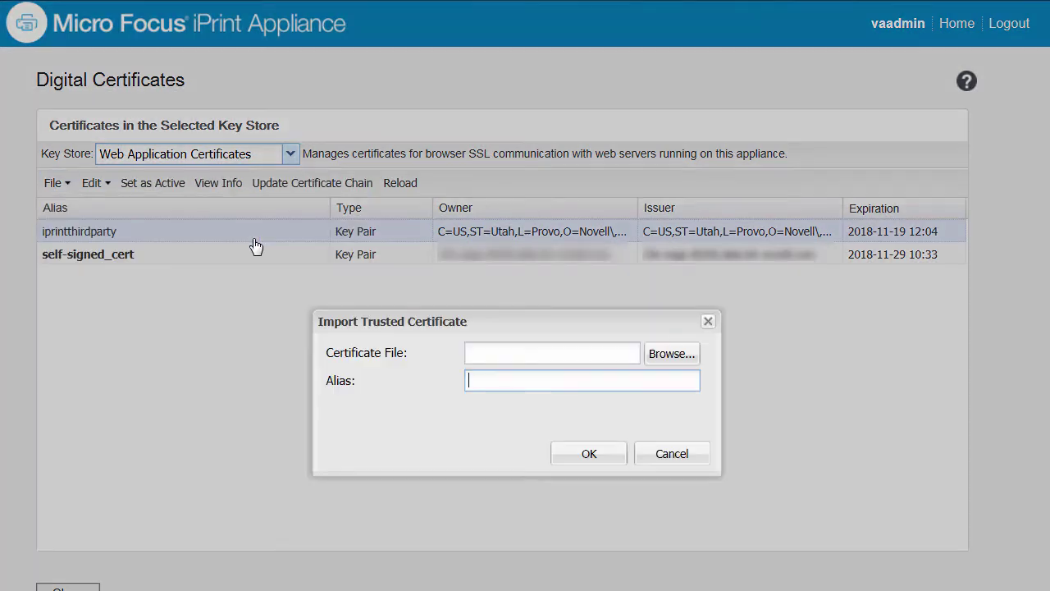
click(666, 361)
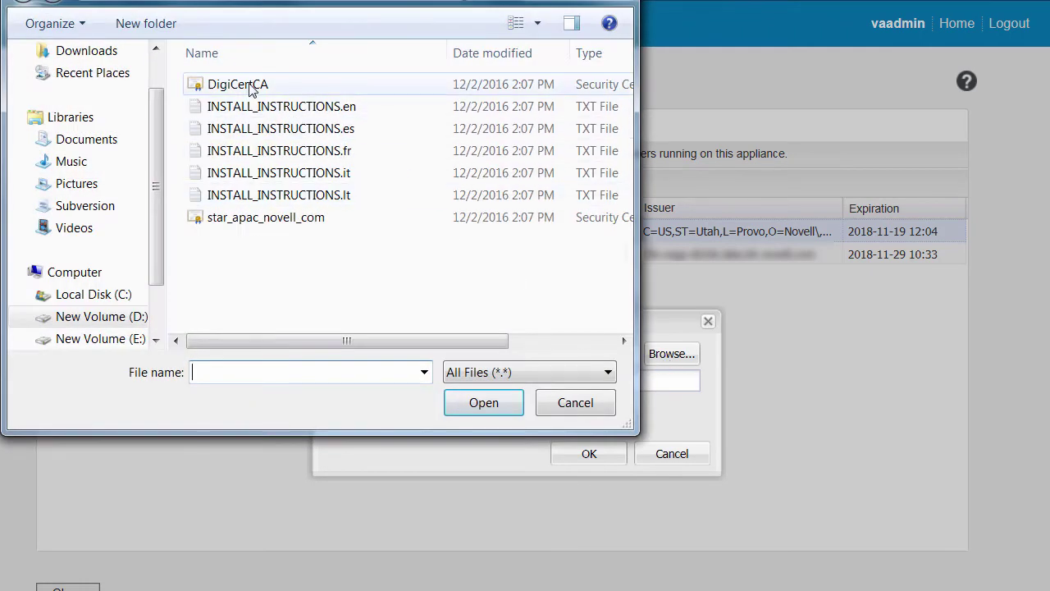
click(250, 87)
click(481, 402)
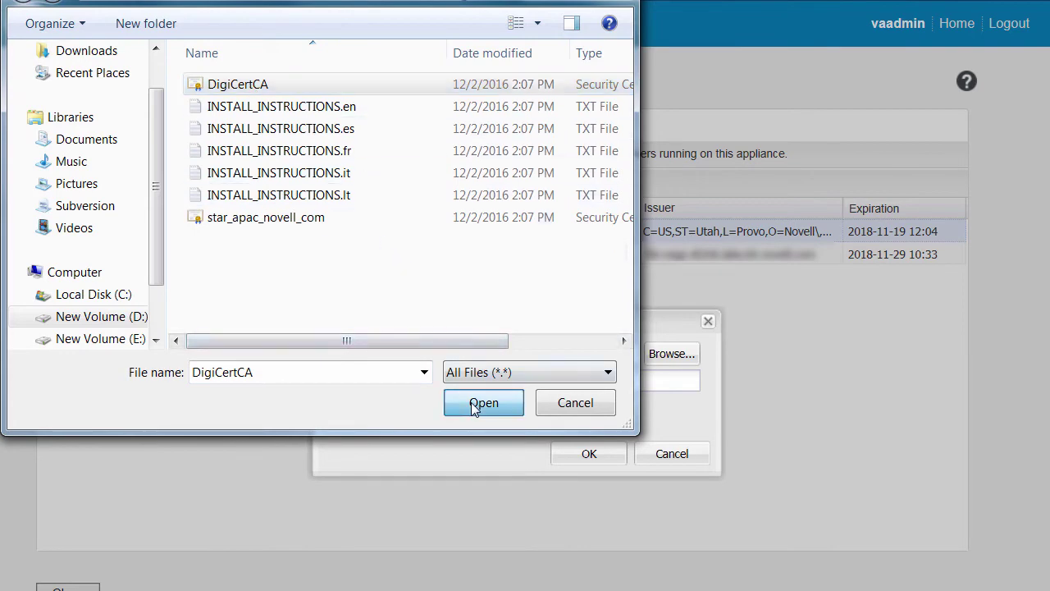
drag(539, 380, 464, 382)
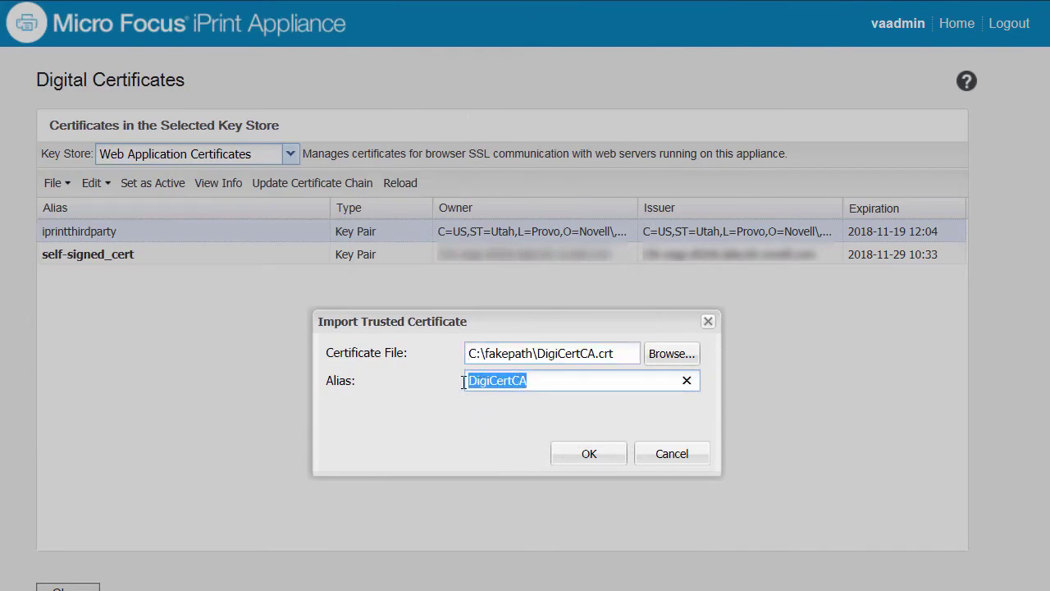
text(Chain_)
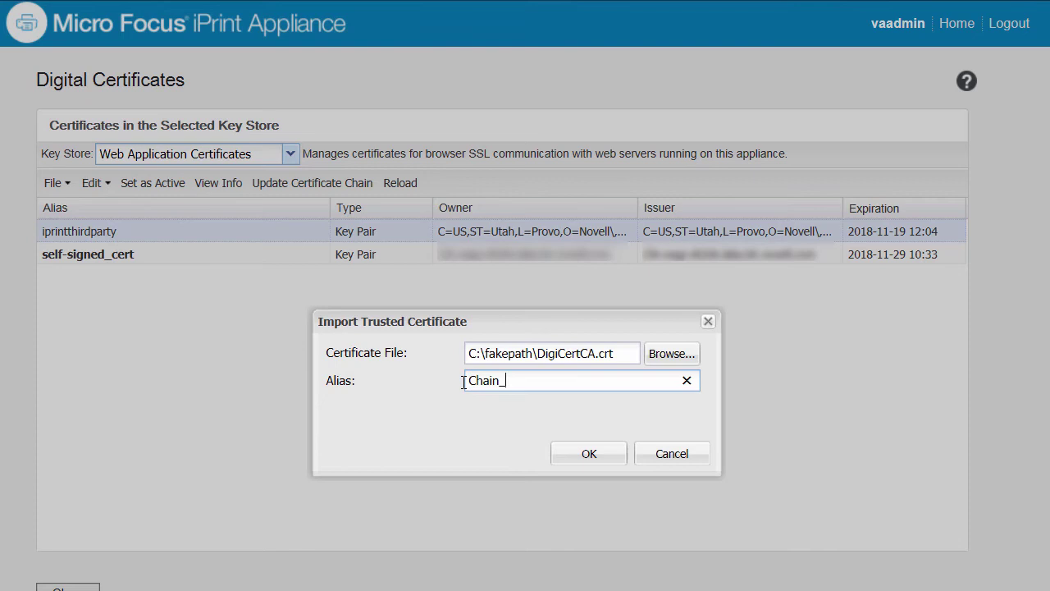
text(Cert)
Confirm the chain certificate import, acknowledge the restart reminder, and select chain_cert then iprintthirdparty
click(576, 455)
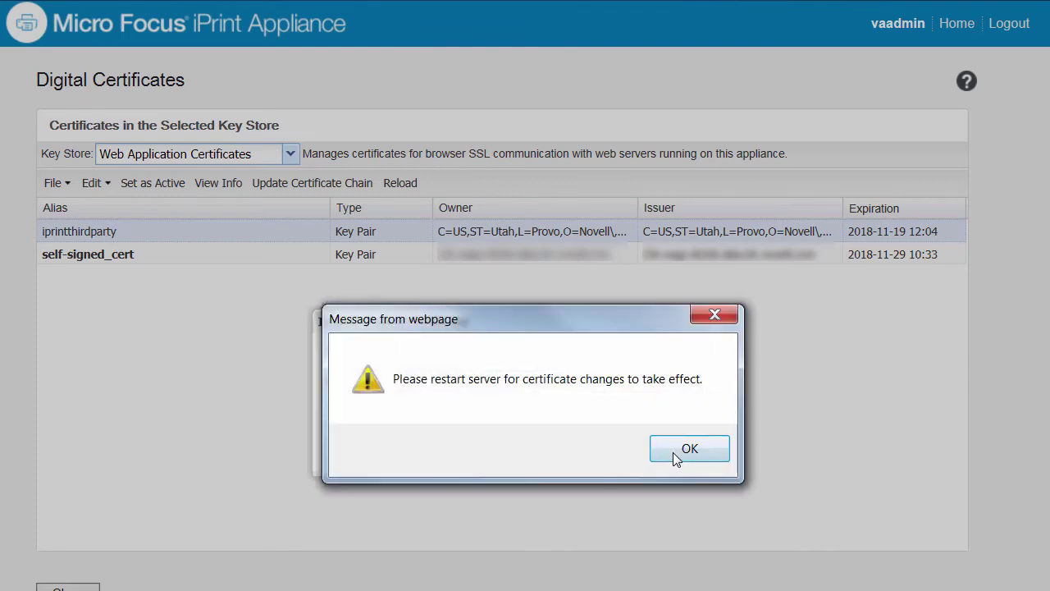
click(676, 453)
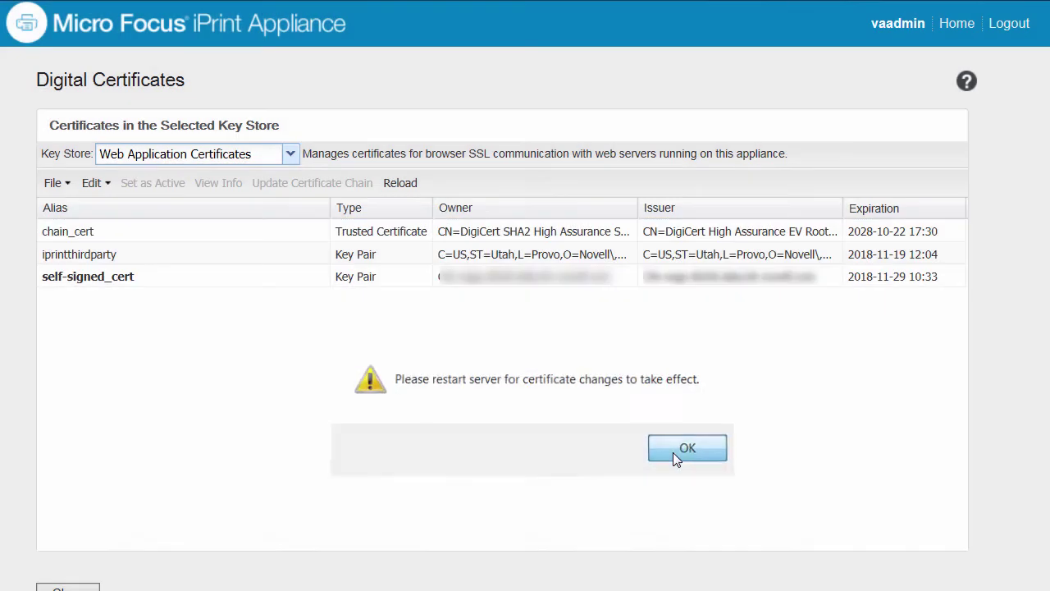
click(118, 233)
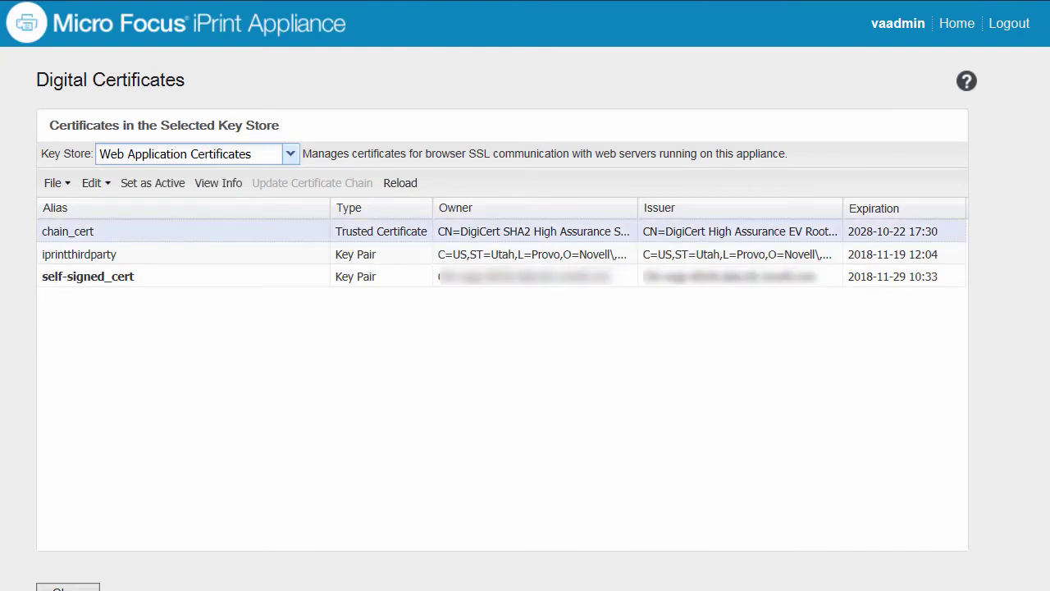
click(86, 257)
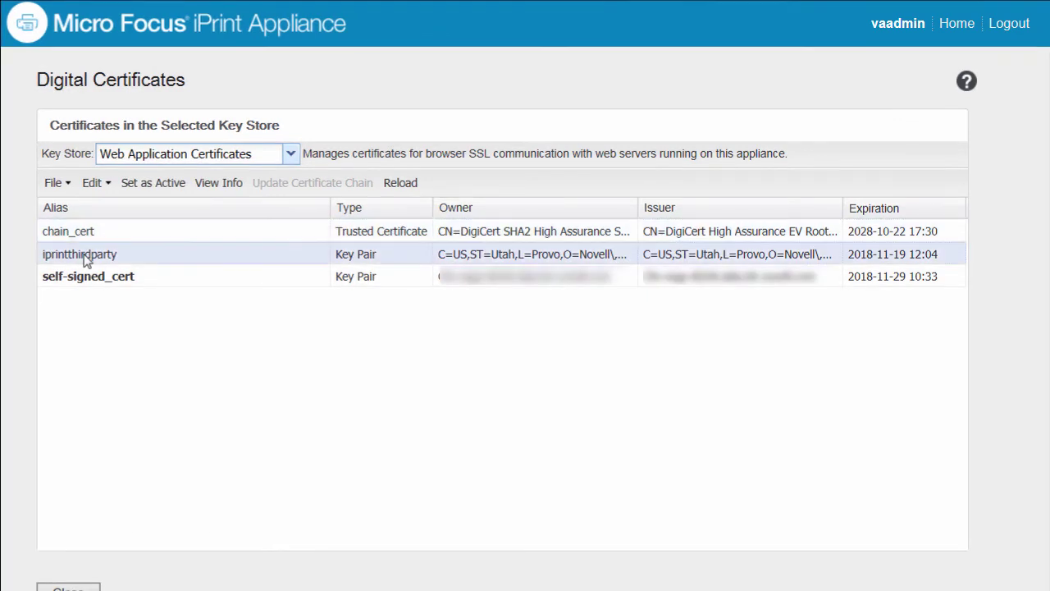
Import star_apac_novell_com as iprintthirdparty's CA reply and acknowledge the restart reminder
click(64, 185)
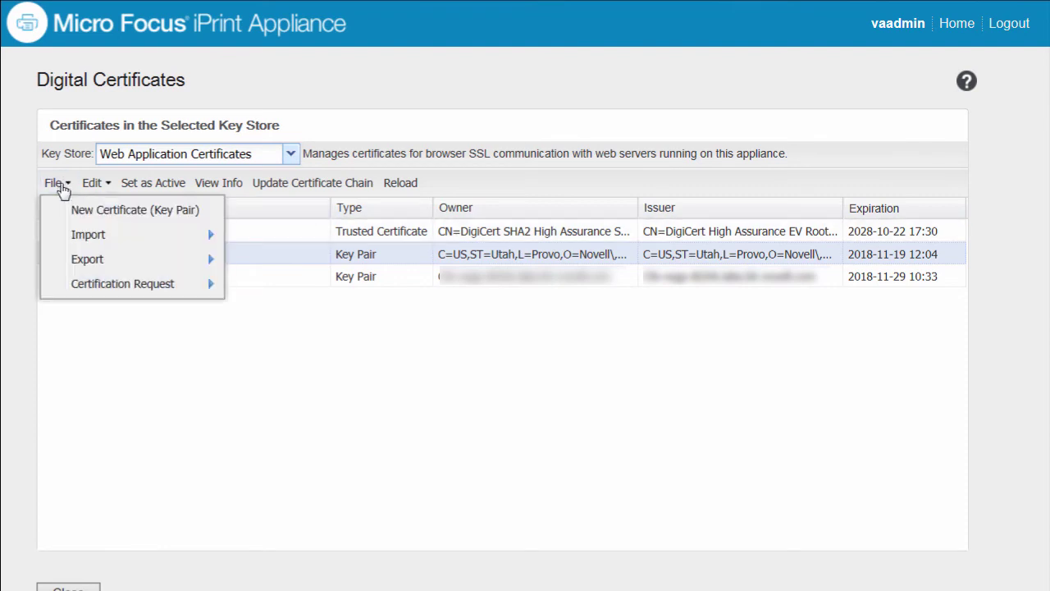
mouse_move(104, 284)
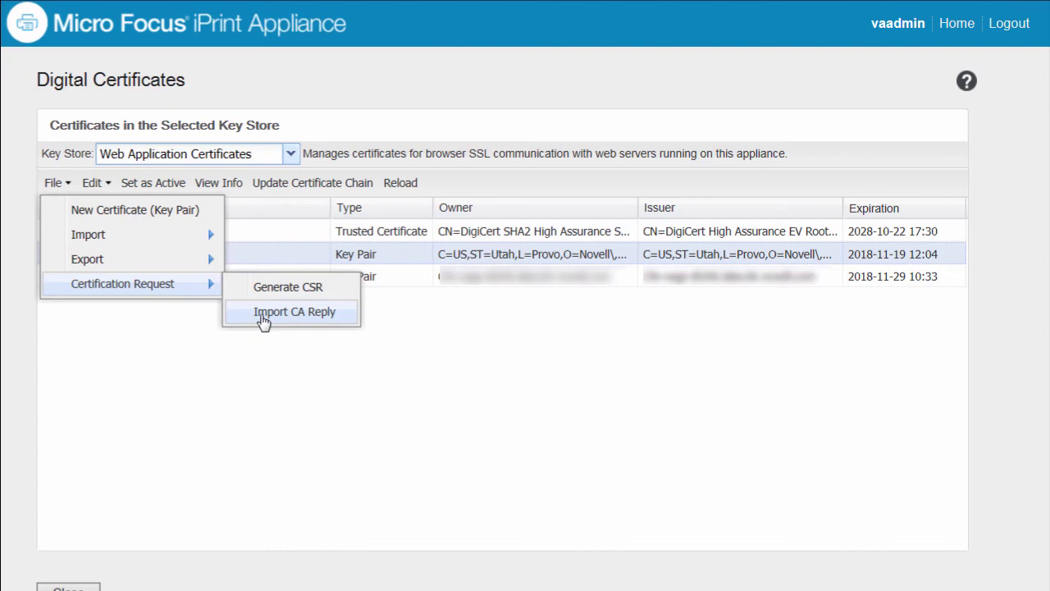
click(263, 321)
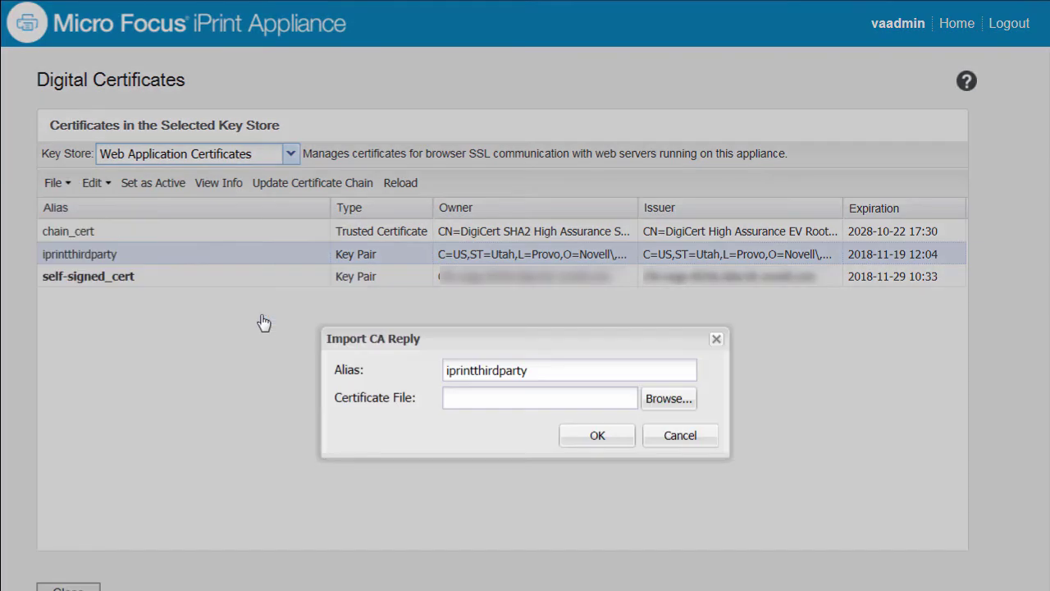
click(666, 400)
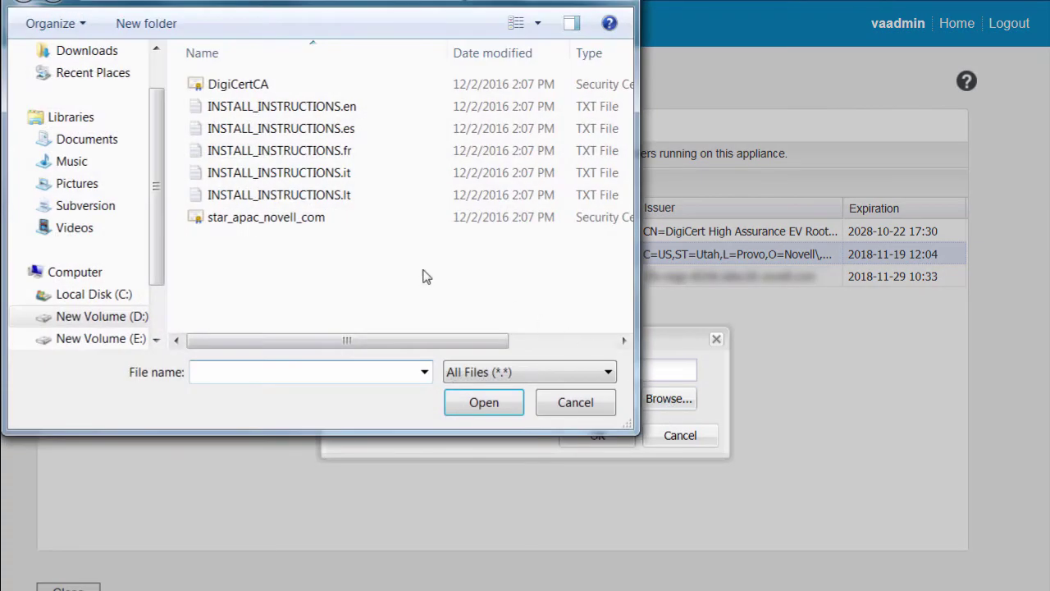
click(280, 218)
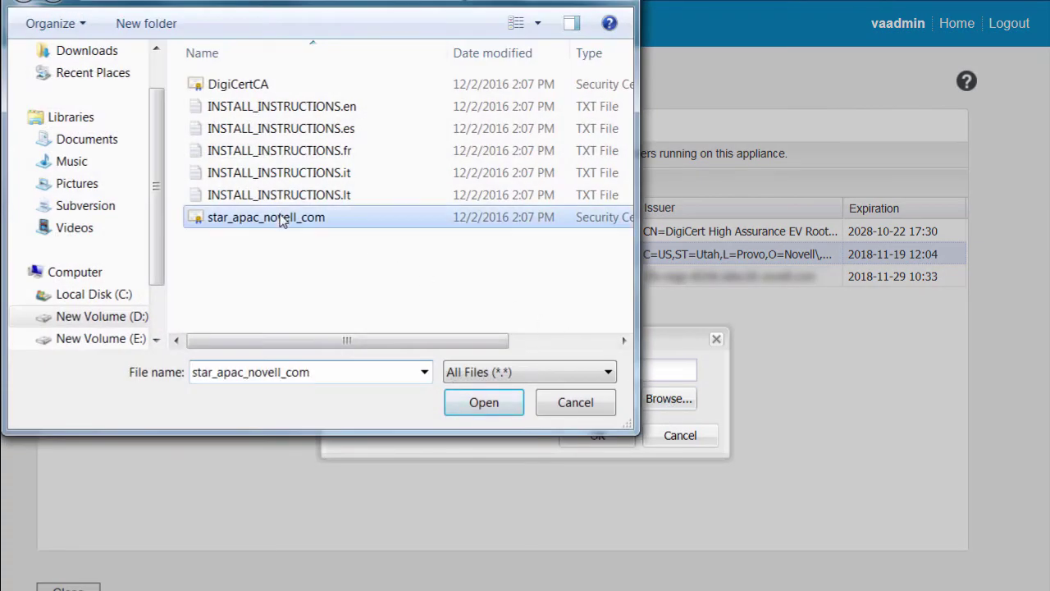
click(483, 400)
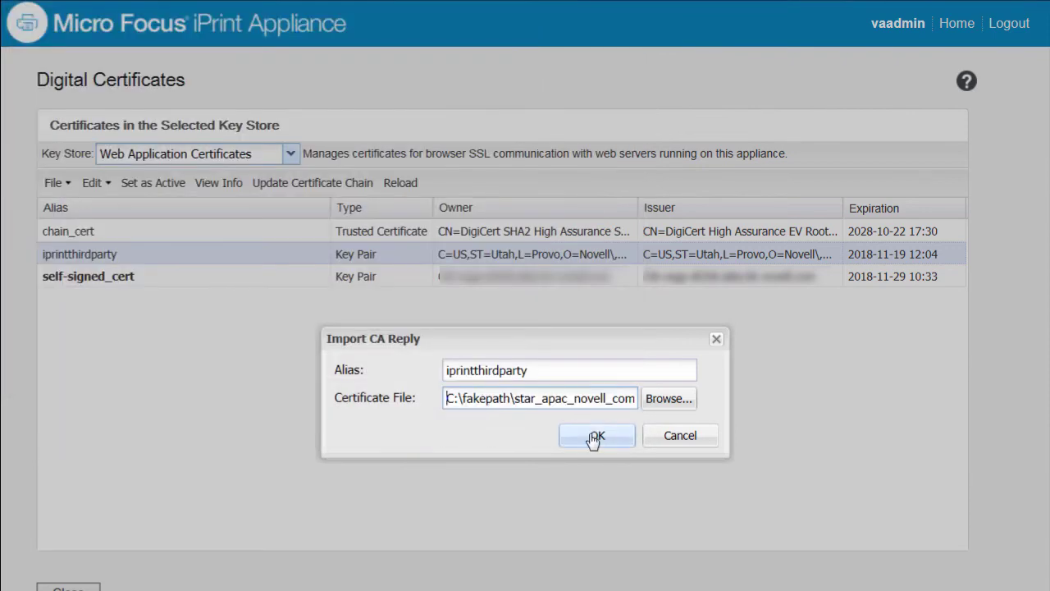
click(595, 437)
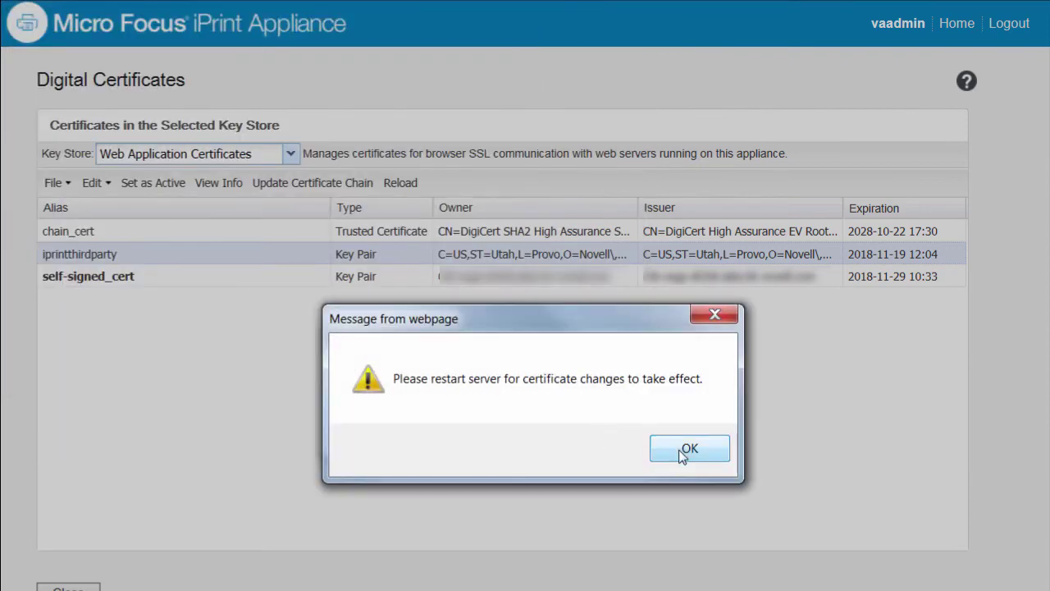
click(688, 449)
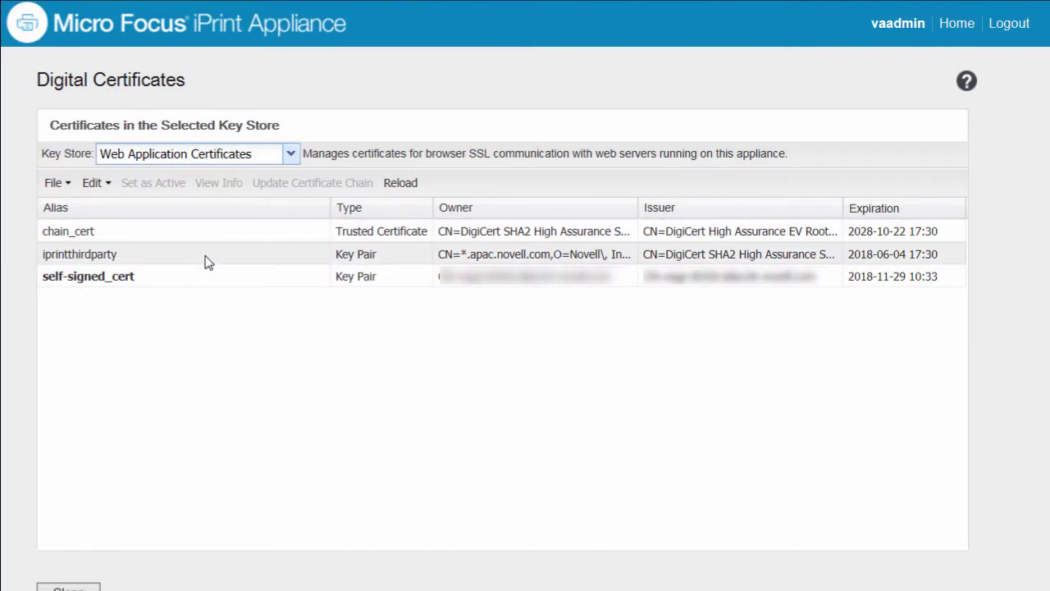
click(207, 261)
click(223, 183)
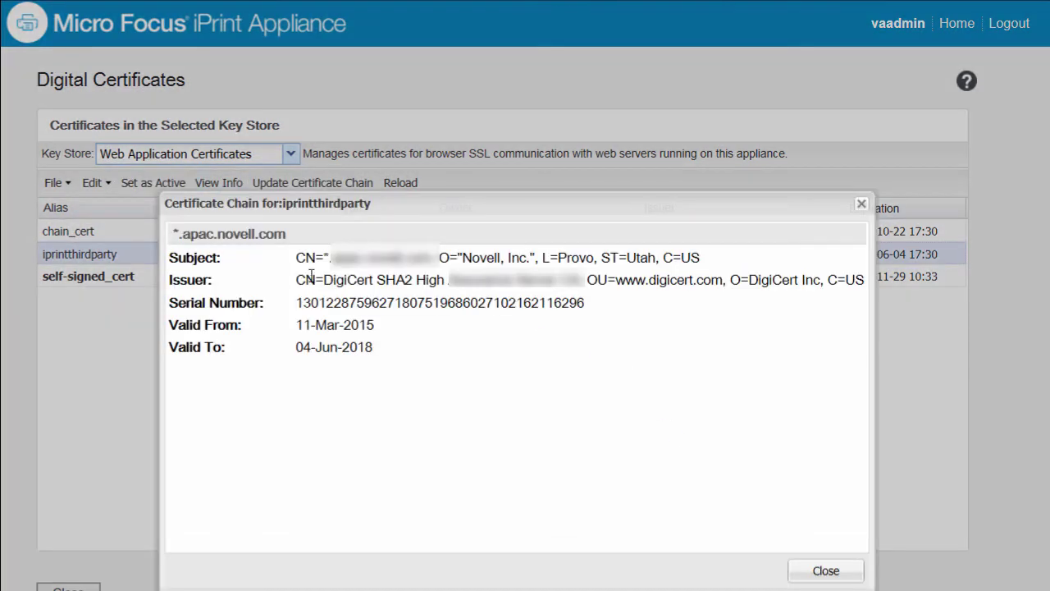
drag(296, 280, 867, 281)
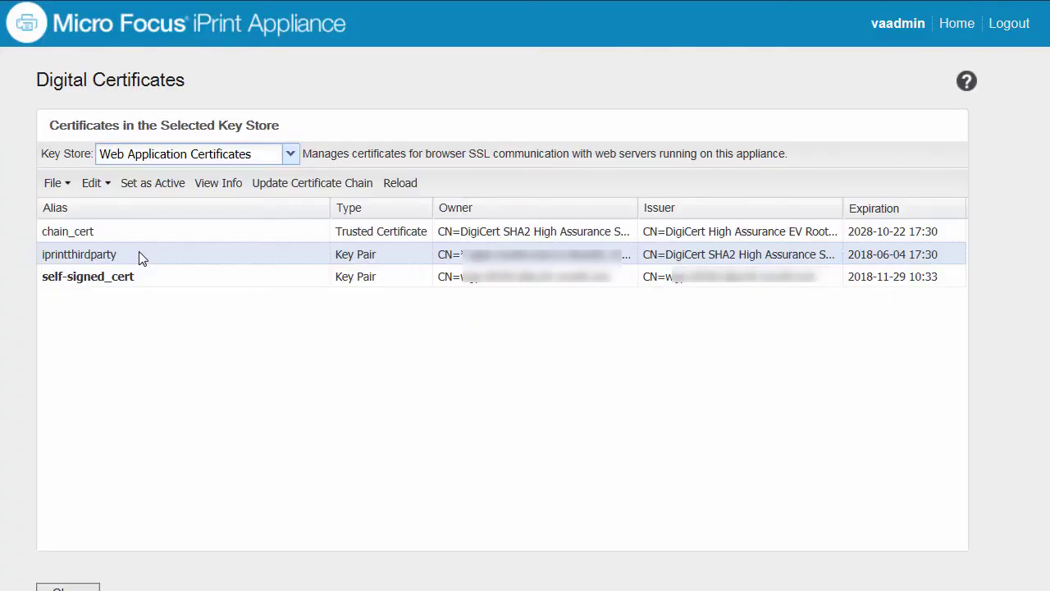
Set iprintthirdparty as the active certificate and confirm with Yes
click(163, 186)
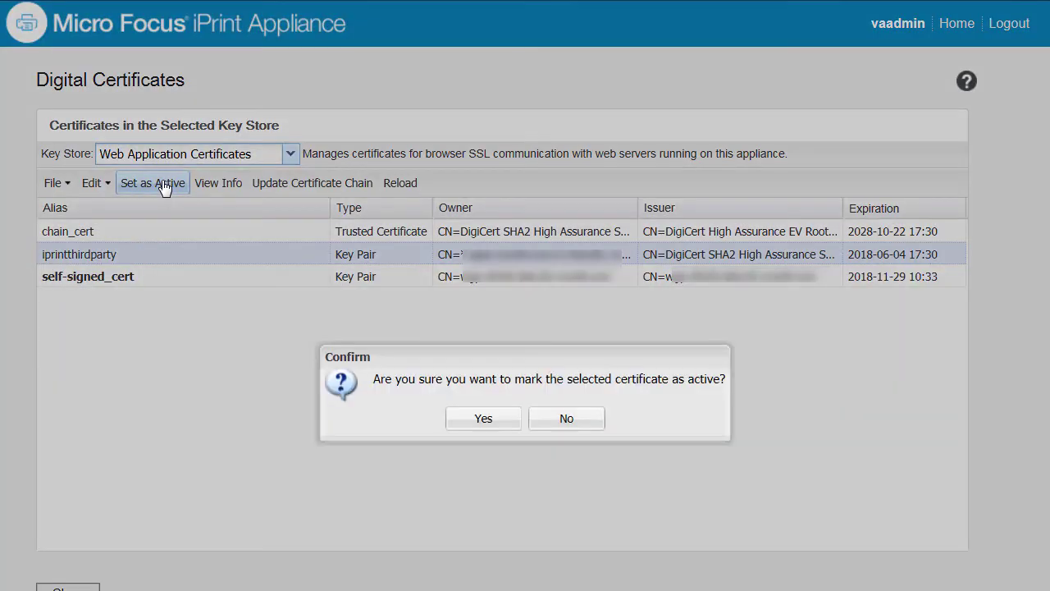
click(492, 424)
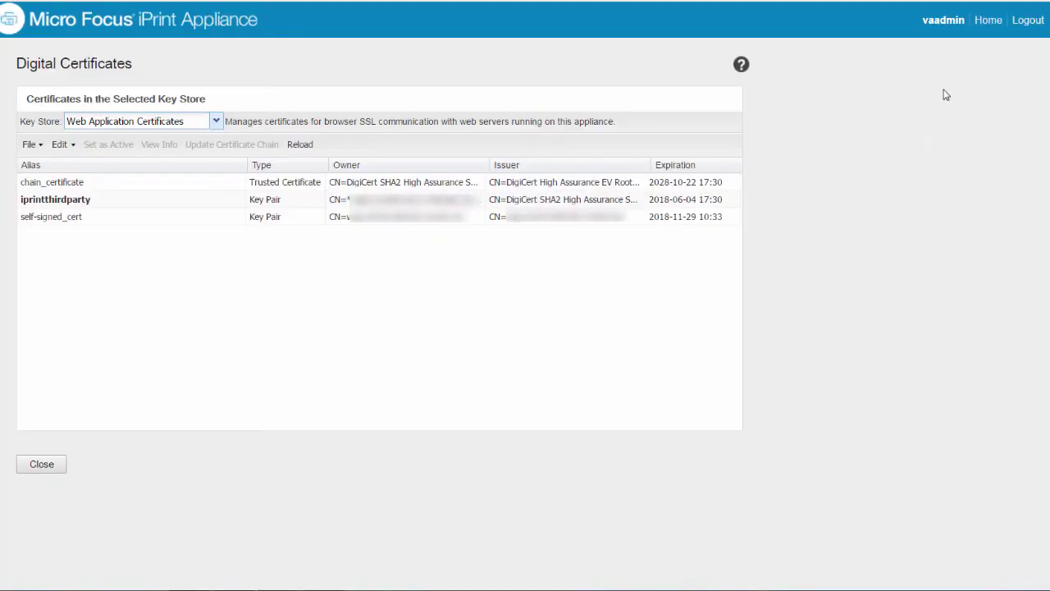
From System Services, restart Novell iPrint Mobile and Apache server for Novell for iPrint together
click(989, 22)
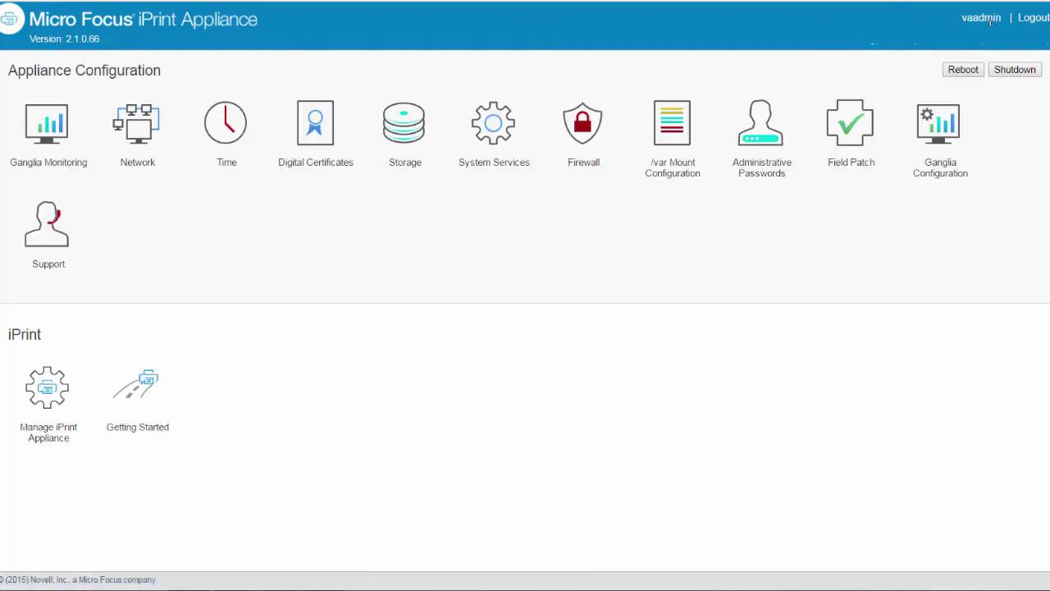
click(506, 145)
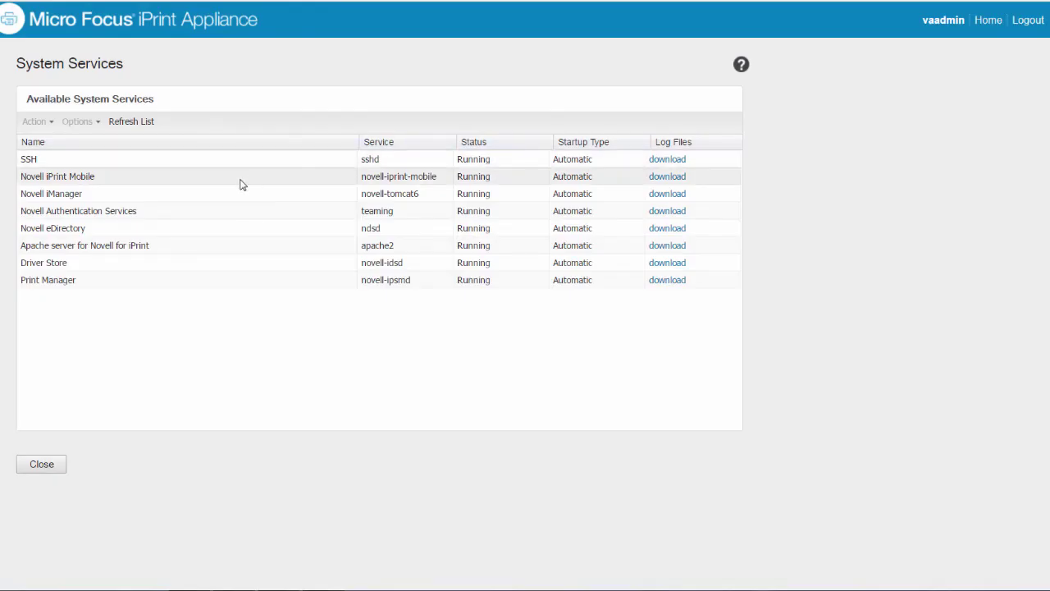
click(240, 182)
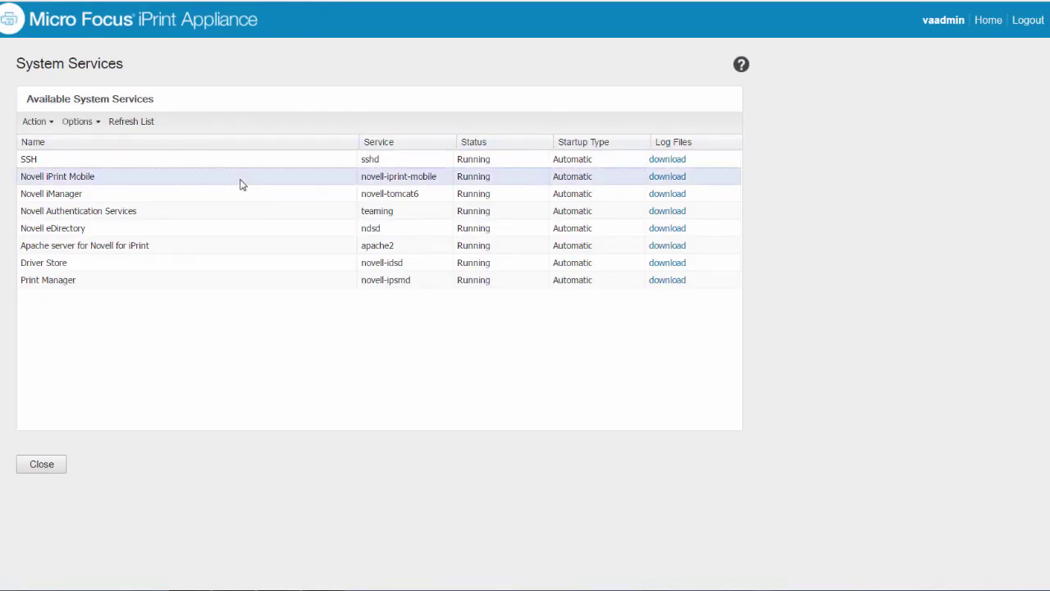
click(184, 252)
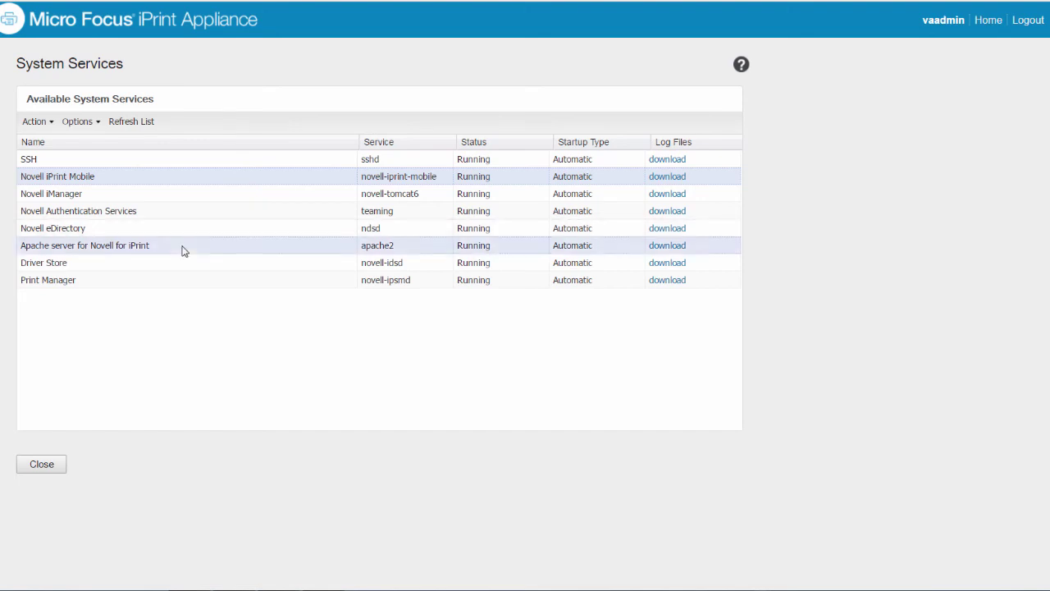
click(49, 125)
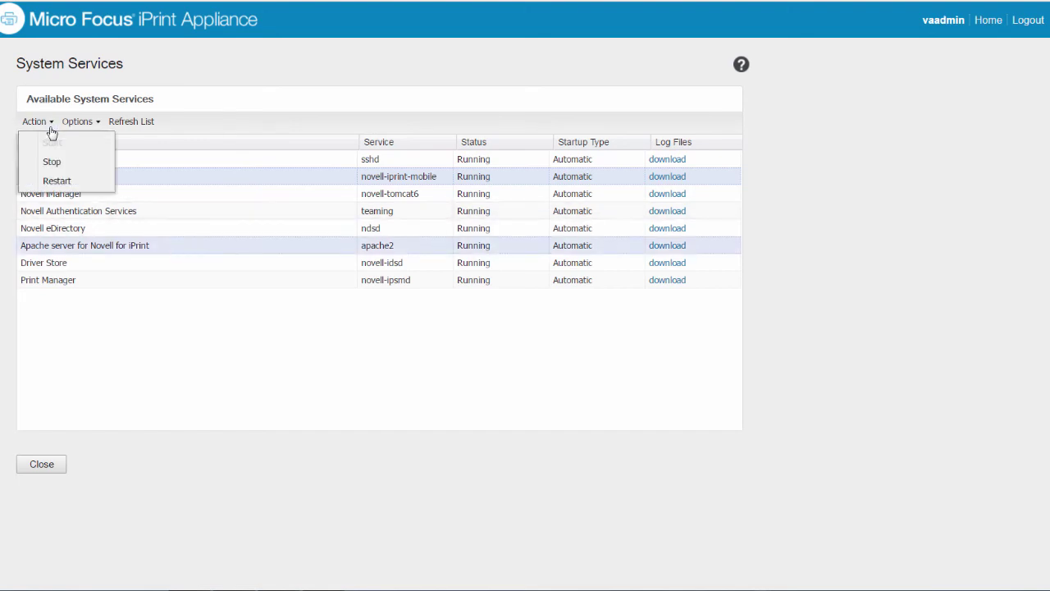
click(53, 180)
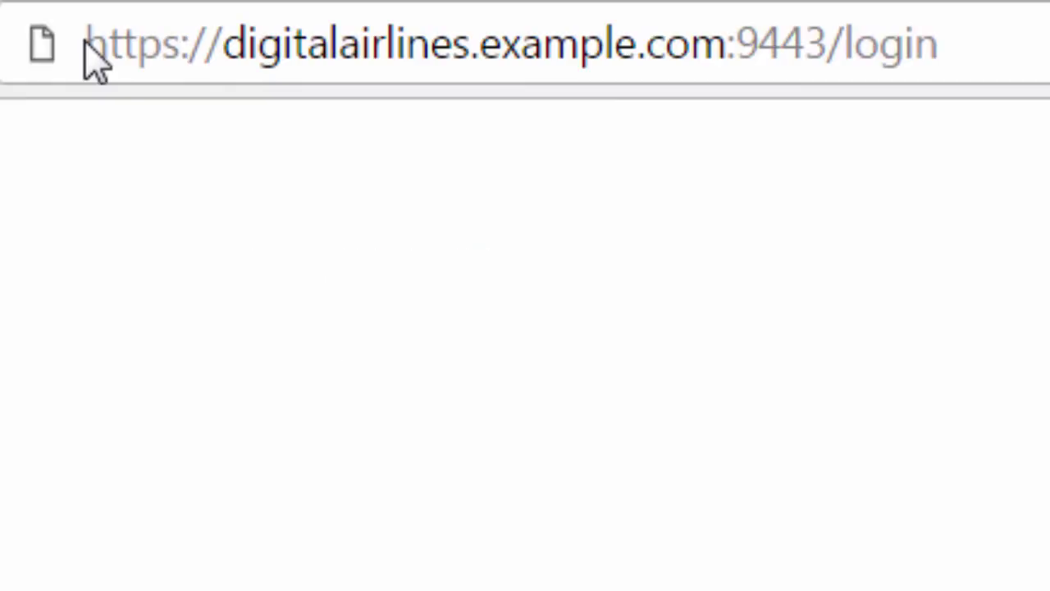
On the hostname login page, enter the administrator credentials and sign in
drag(87, 42, 769, 58)
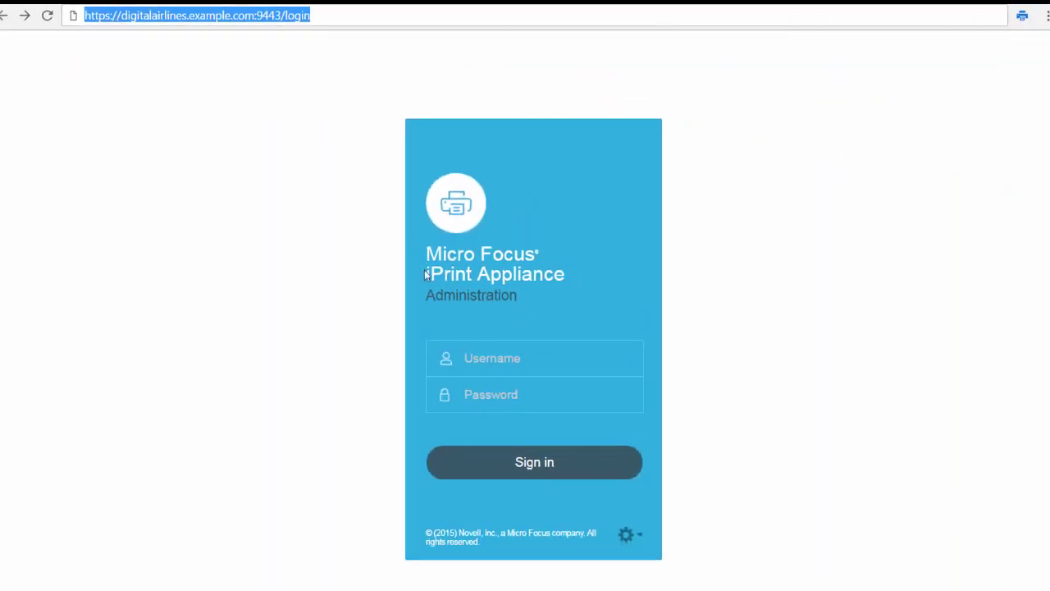
click(506, 390)
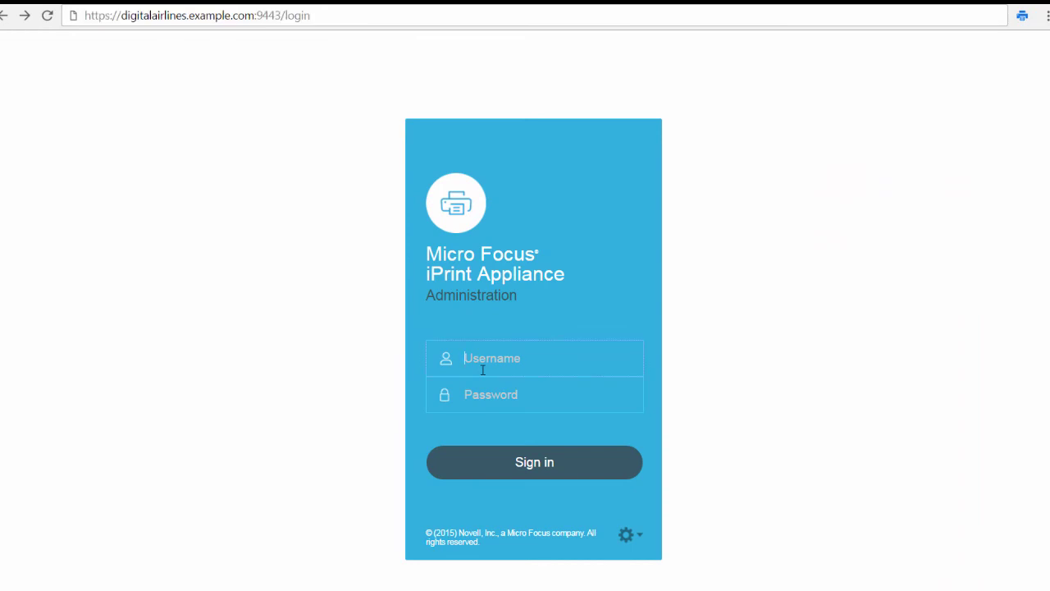
text(vaadminnovell)
click(514, 460)
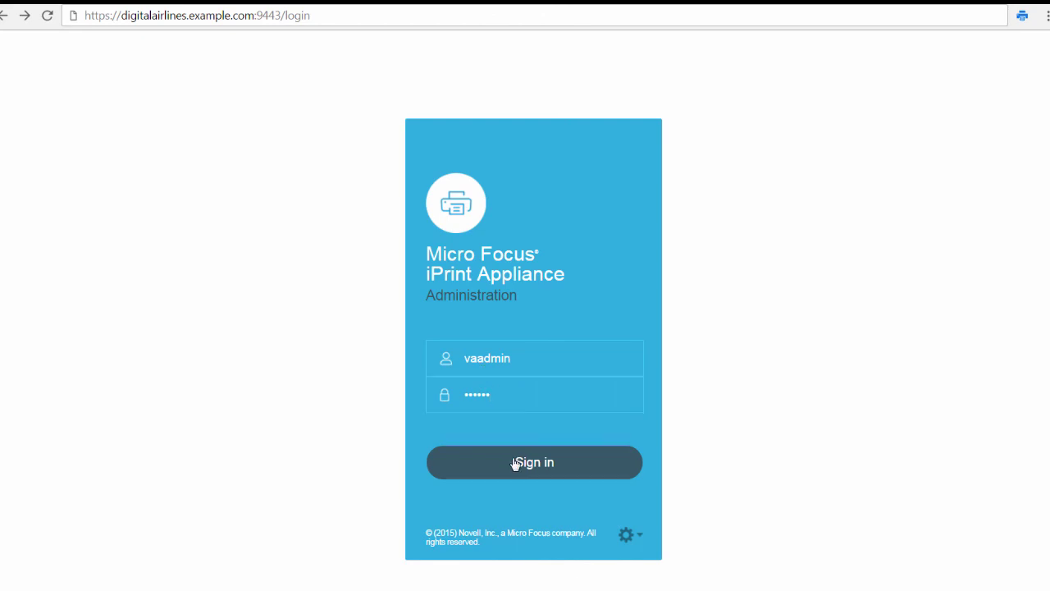